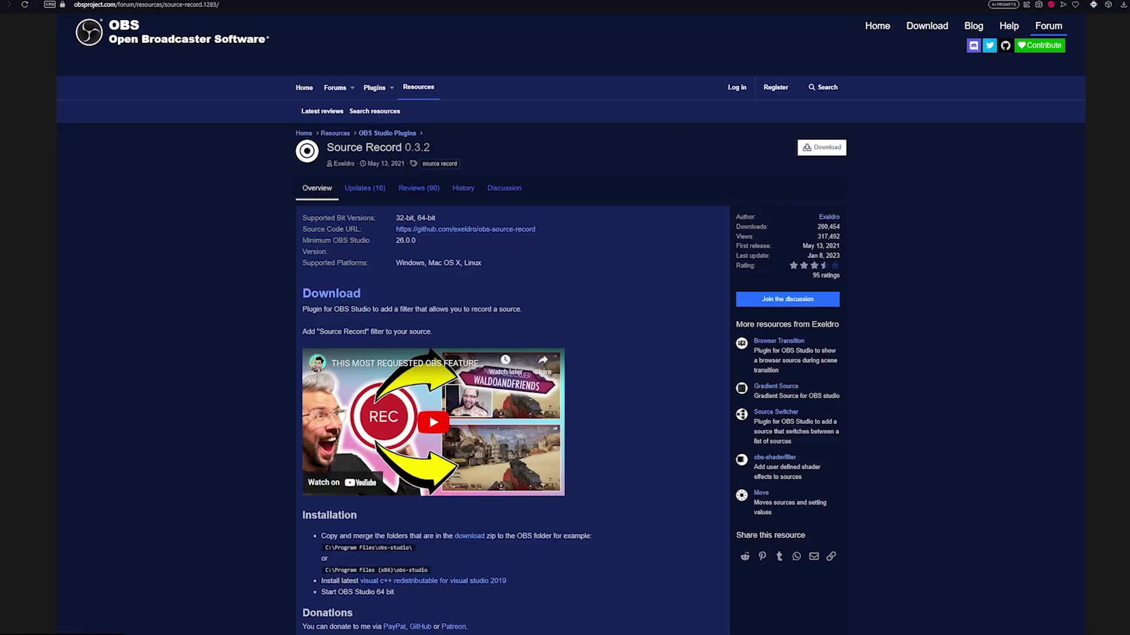
- Download source-record-0.3.2-windows-installer.zip from the OBS Forum and launch the Source Record 0.3.2 setup
click(827, 148)
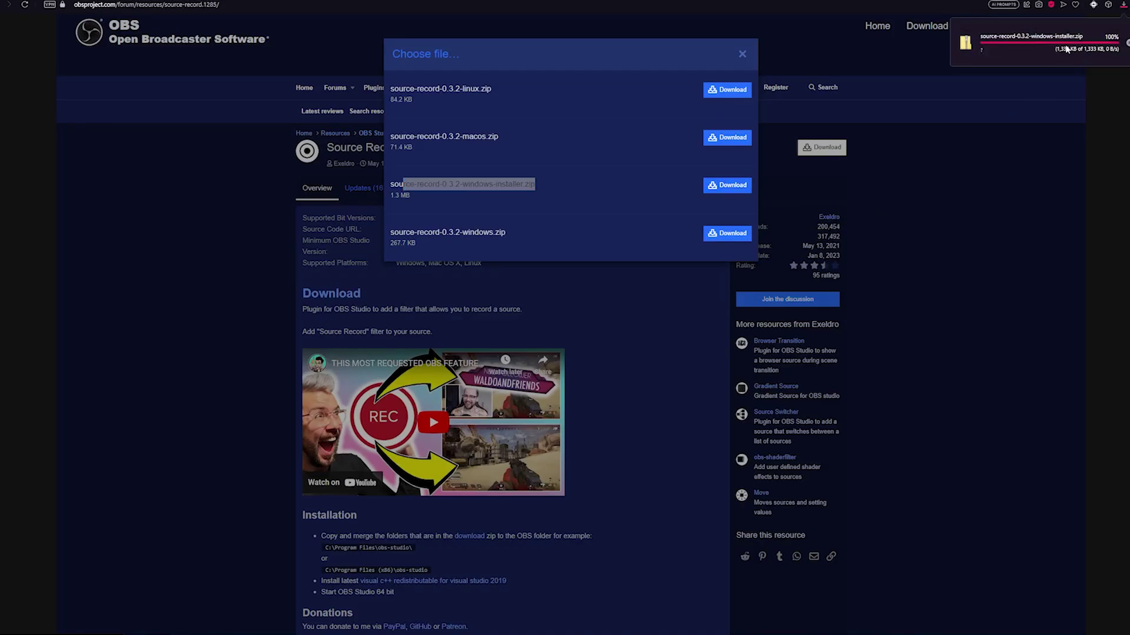
click(1045, 46)
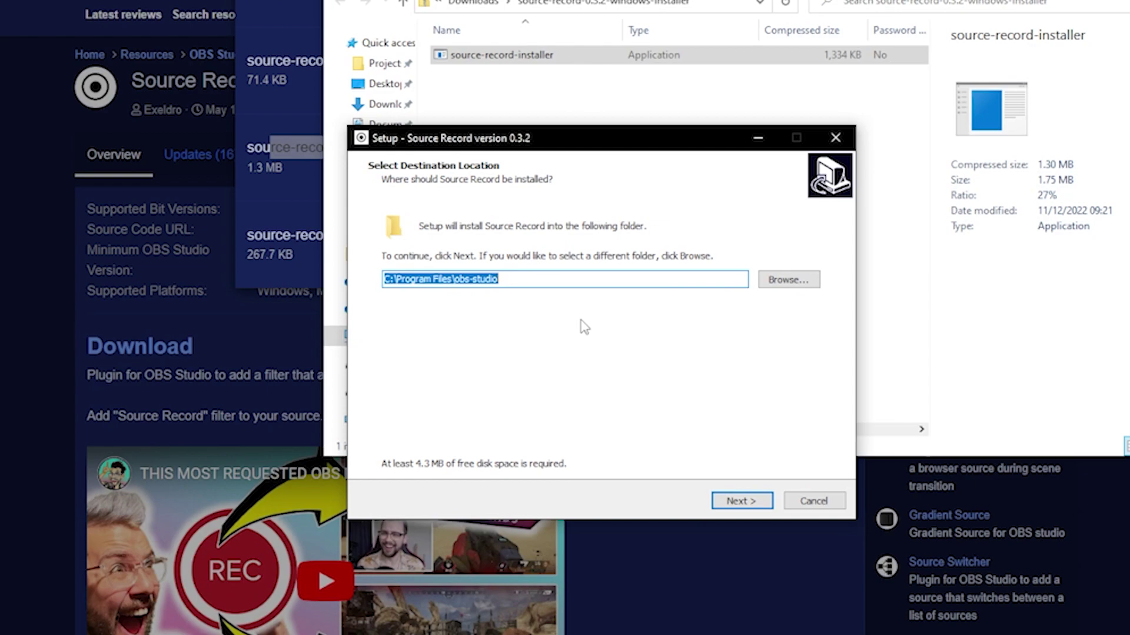
- Install Source Record into the obs-studio folder with the default Start Menu folder
click(735, 503)
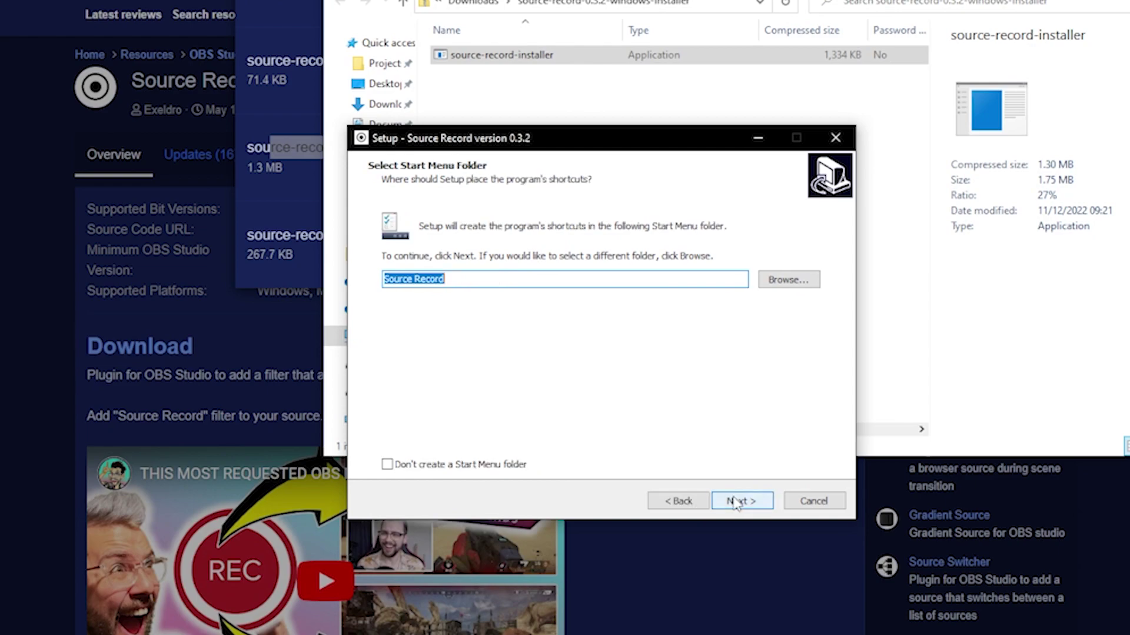
click(736, 503)
click(735, 503)
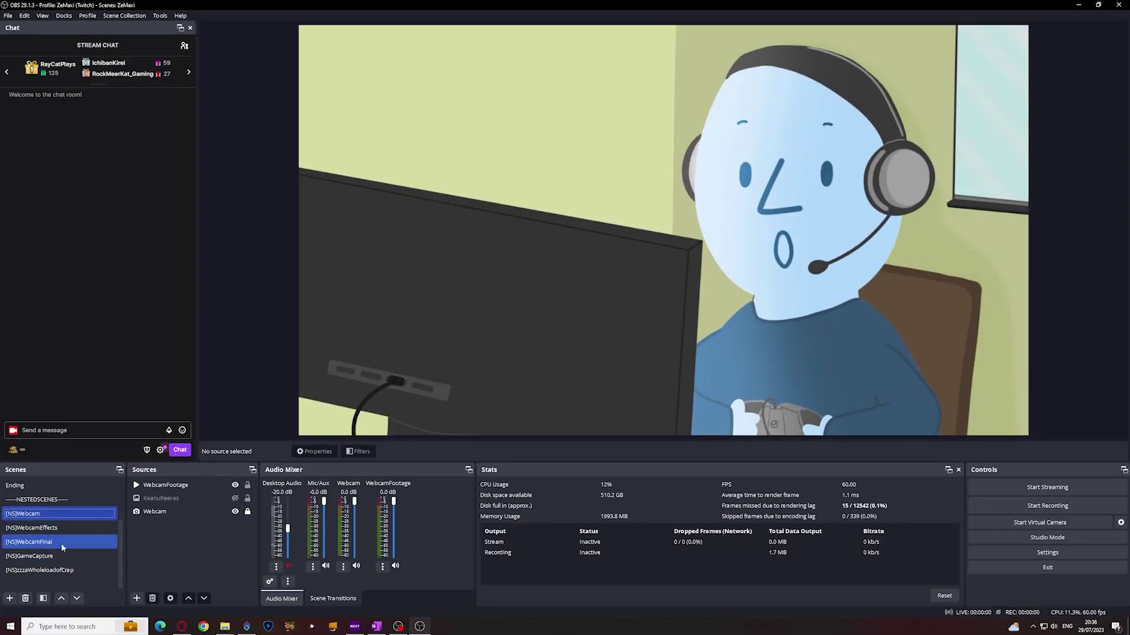
- Switch to the [NS]GameCapture scene and select the Avermedia gameplay source
click(64, 556)
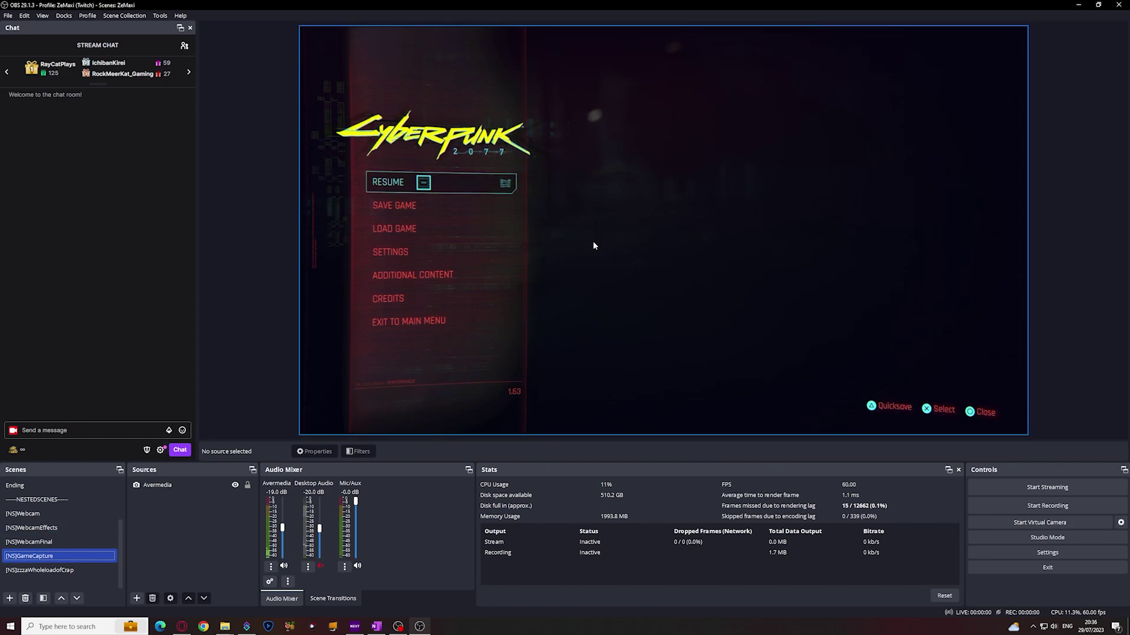
click(175, 487)
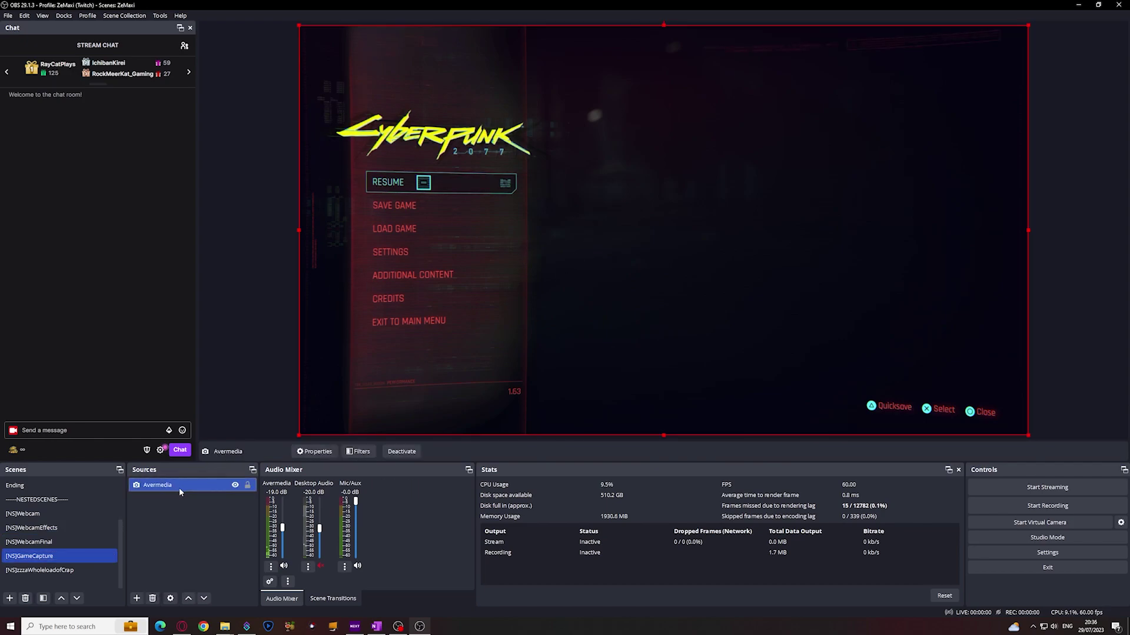
- Add a Source Record effect filter, keeping the name Source Record, to the Avermedia source
right_click(179, 487)
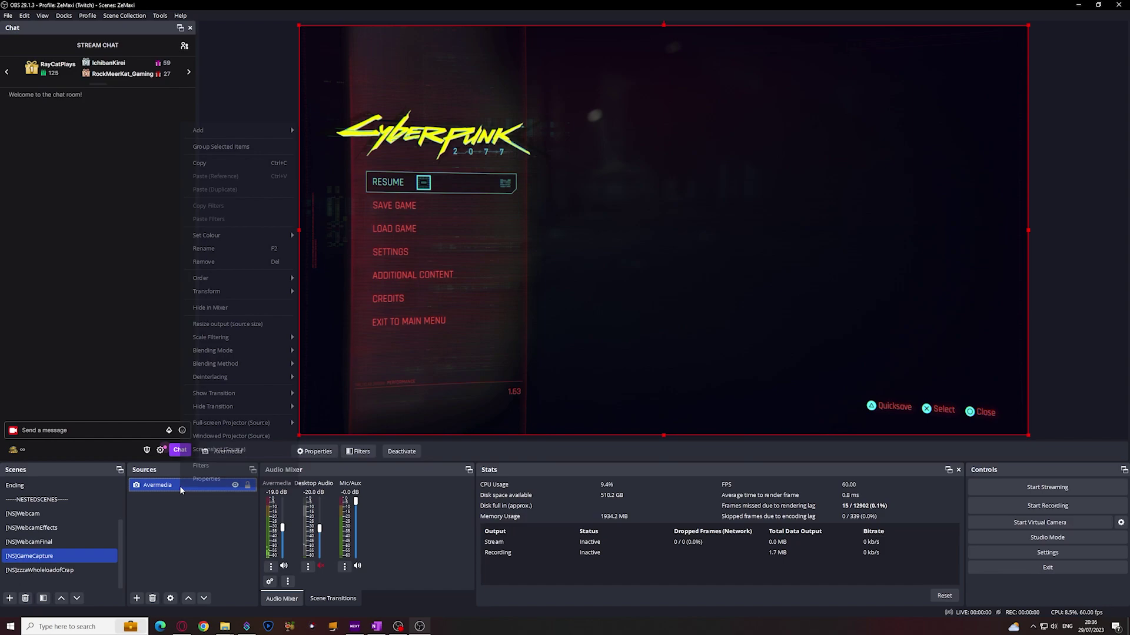
click(204, 465)
right_click(402, 359)
mouse_move(419, 365)
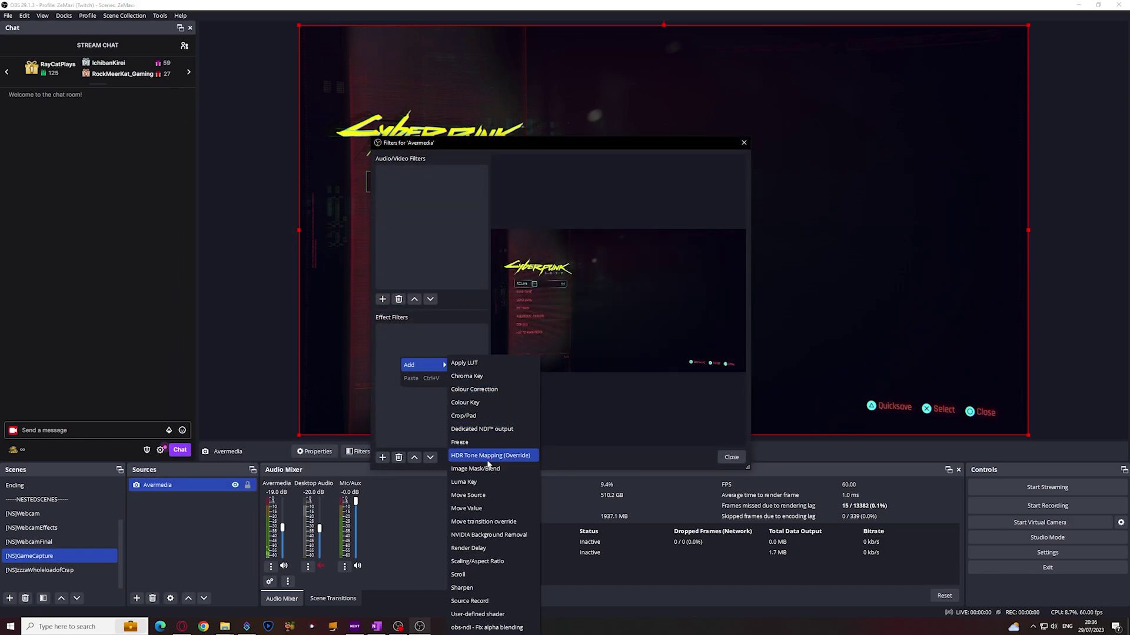
click(469, 601)
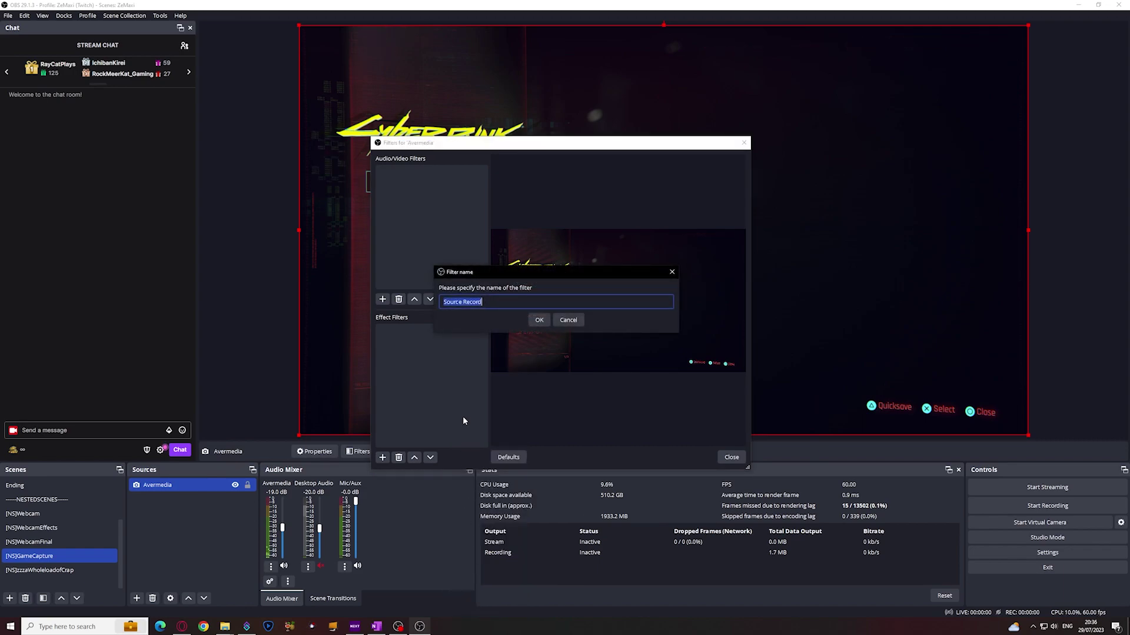
click(536, 320)
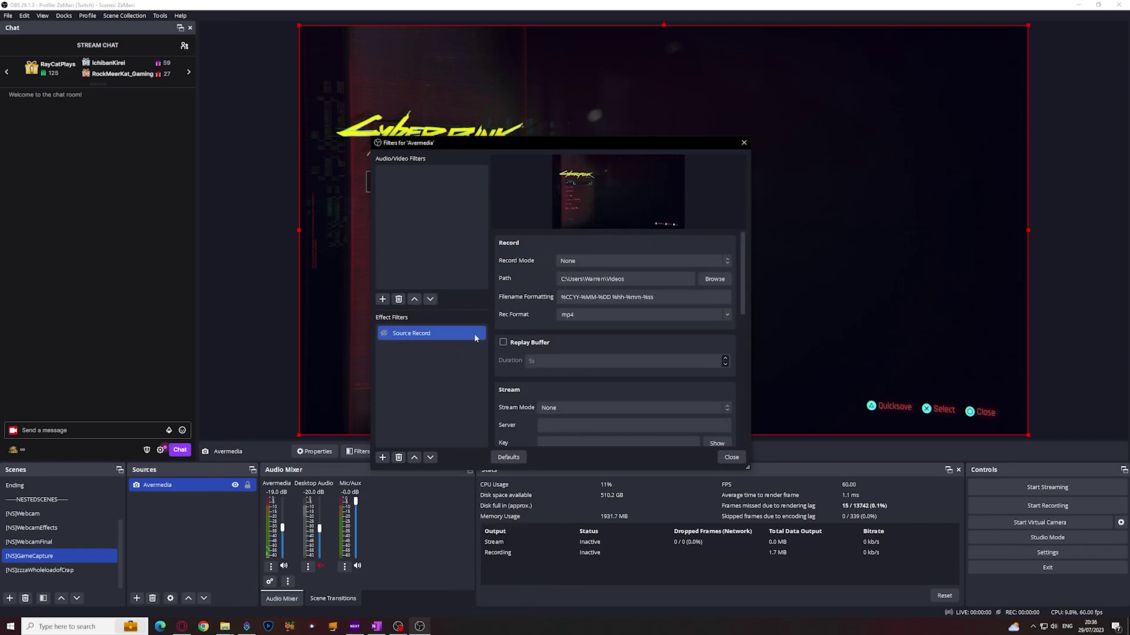
- Choose Recording as the Record Mode of the Avermedia Source Record filter
click(584, 260)
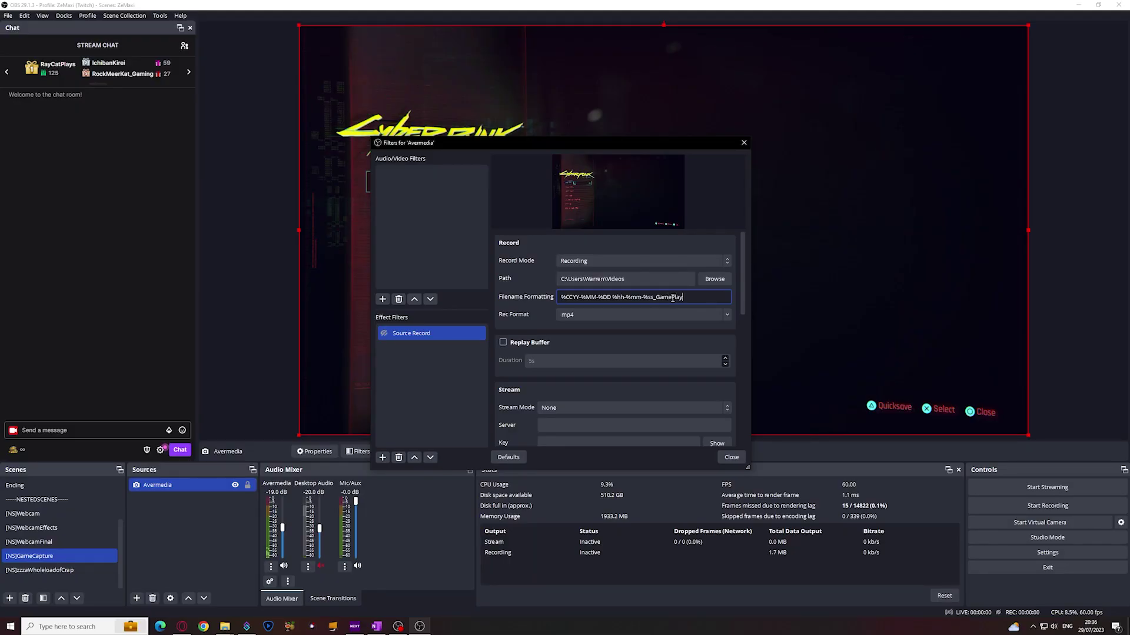
- Switch the Avermedia filter's Rec Format to mkv and bind Alt+Shift+R to enable Source Record
click(633, 317)
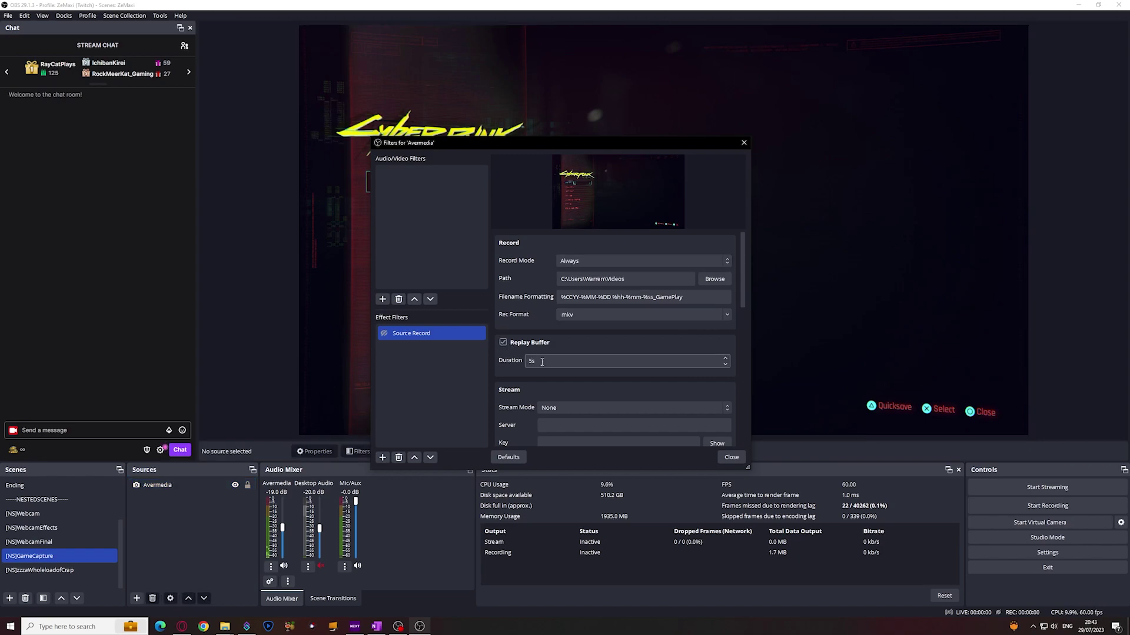
click(542, 362)
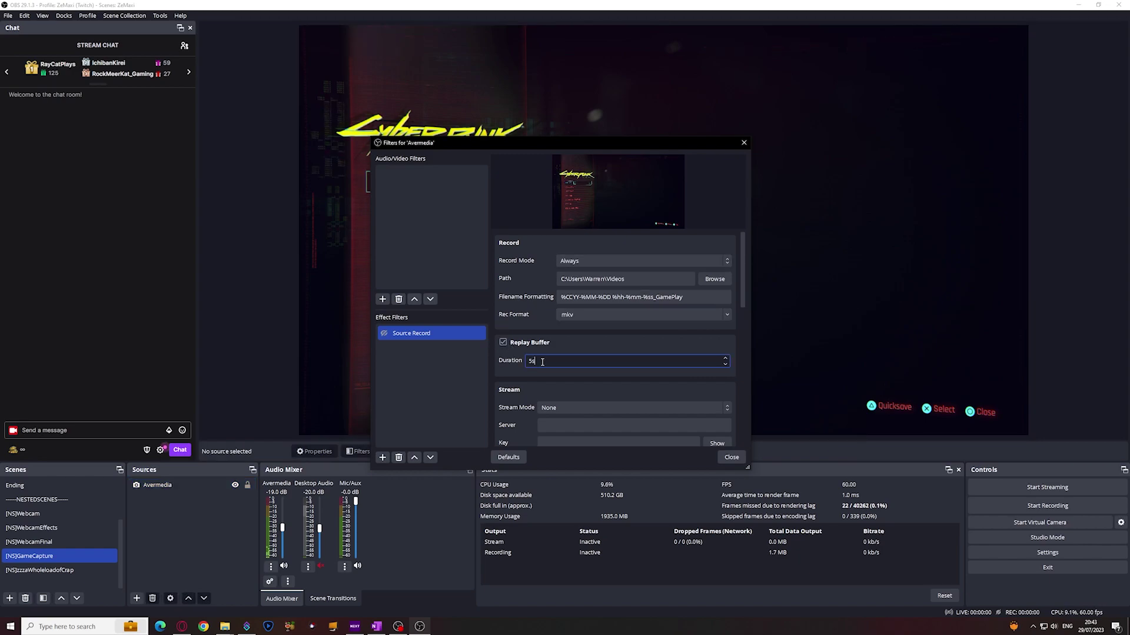
click(577, 263)
click(577, 274)
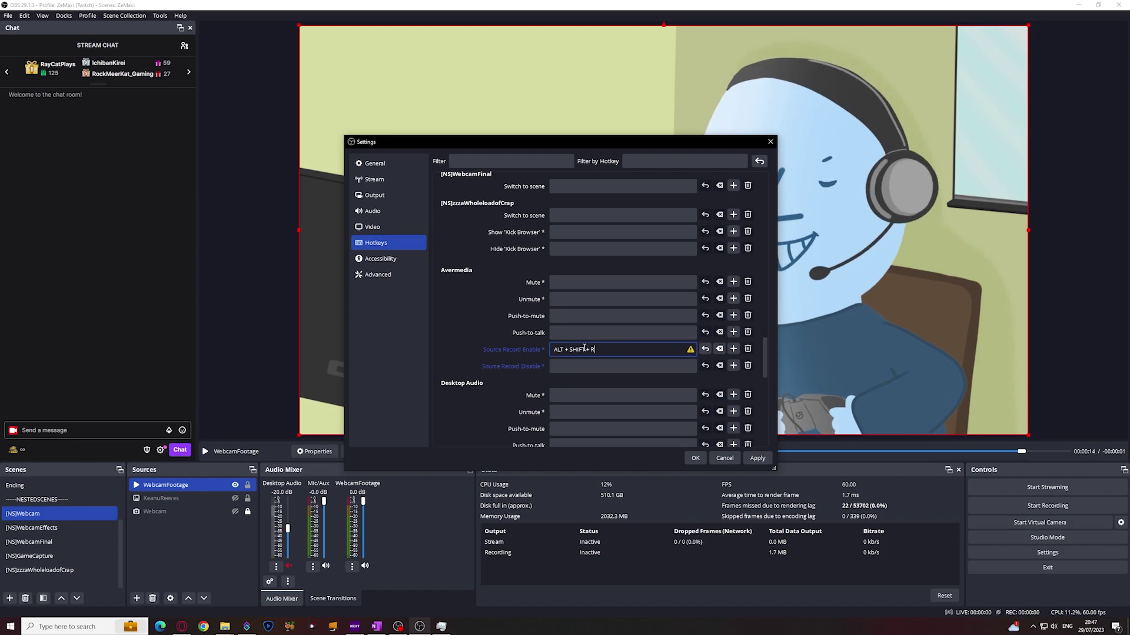
click(576, 366)
key(alt+shift+r)
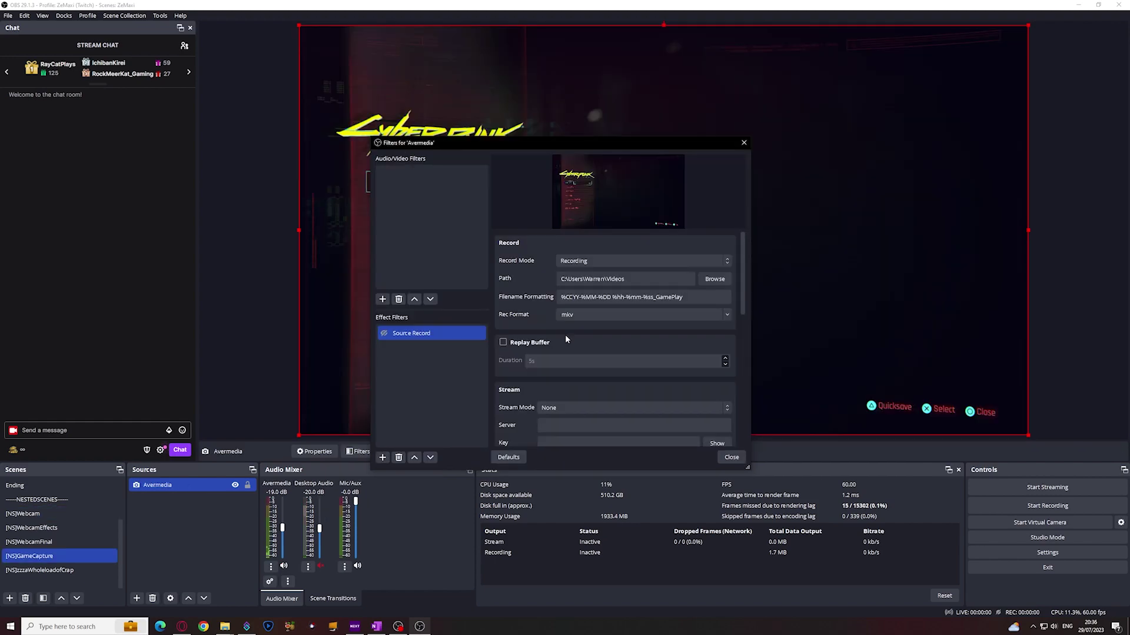
- Set the Avermedia Source Record encoder to NVENC H.264 at 8000 Kbps with the P6 Slower preset
scroll(566, 334, down, 5)
scroll(521, 332, down, 2)
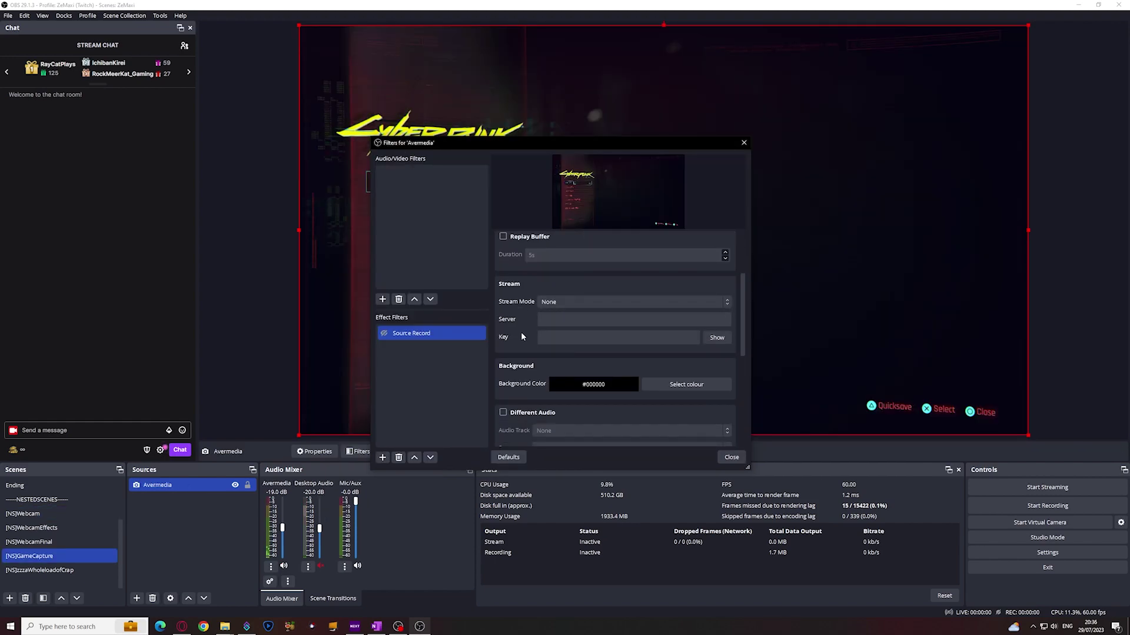
scroll(530, 365, down, 2)
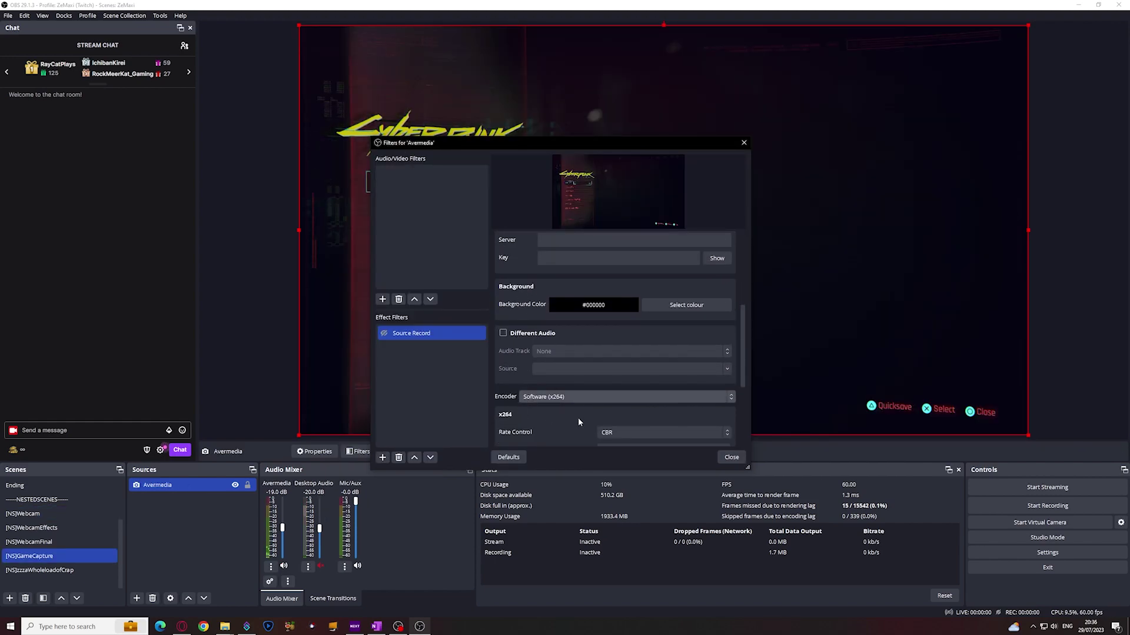
click(551, 397)
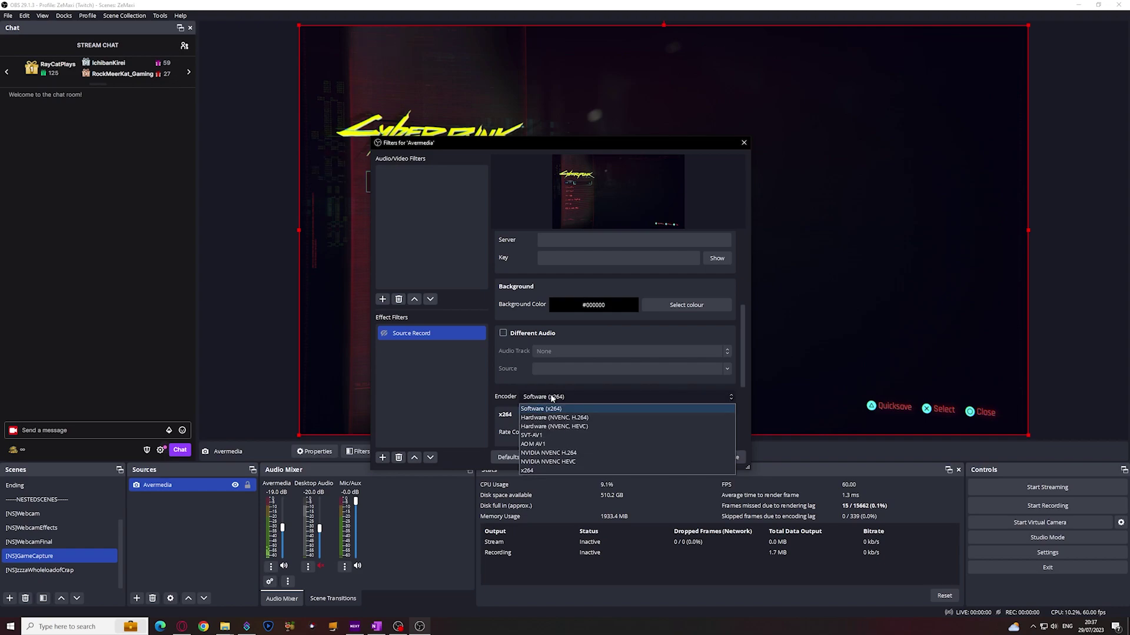
click(550, 453)
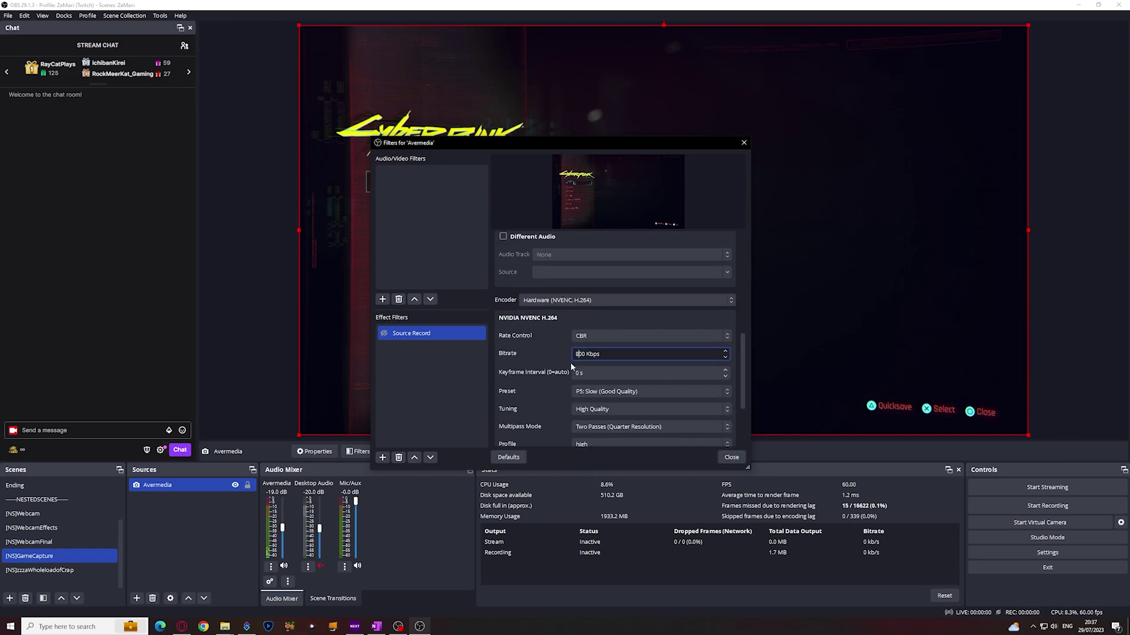
text(0)
click(532, 363)
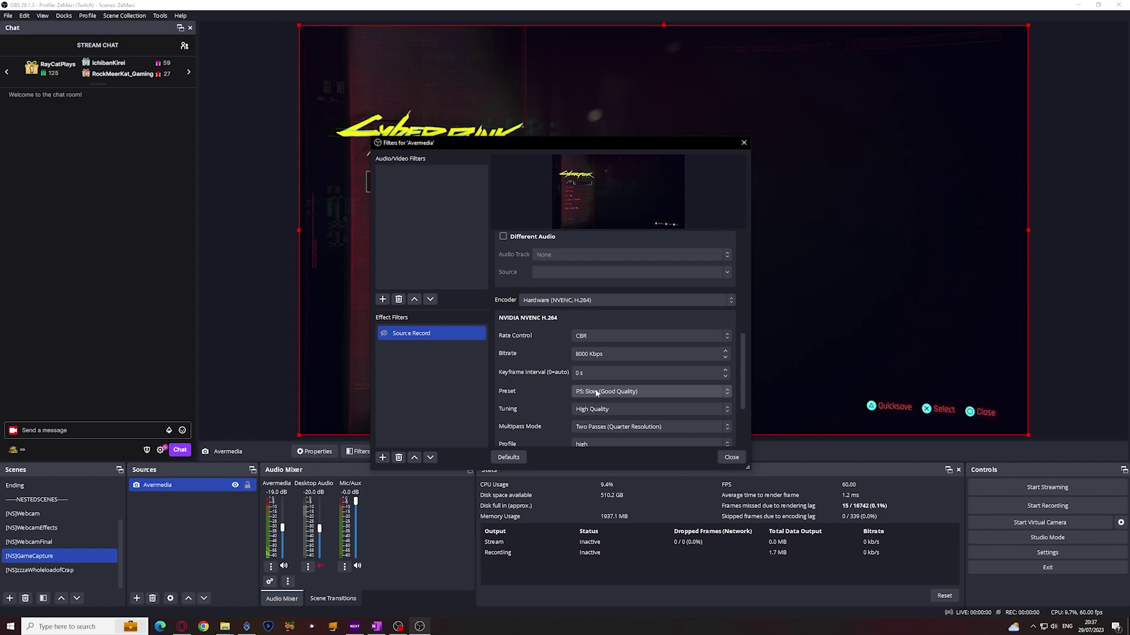
click(596, 393)
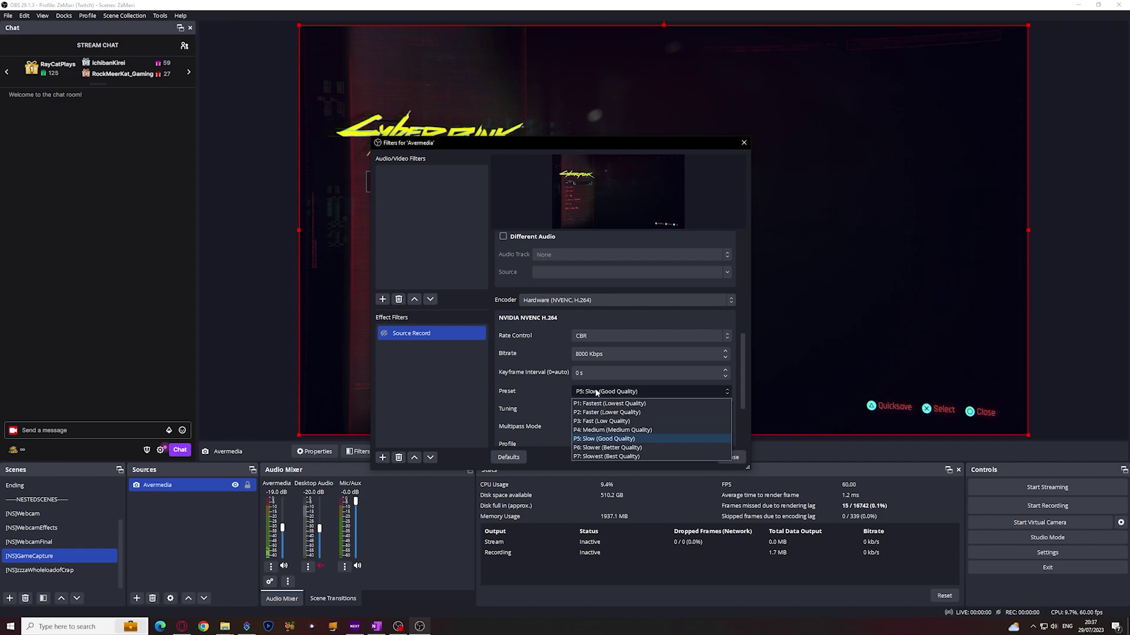
click(599, 452)
scroll(528, 388, up, 3)
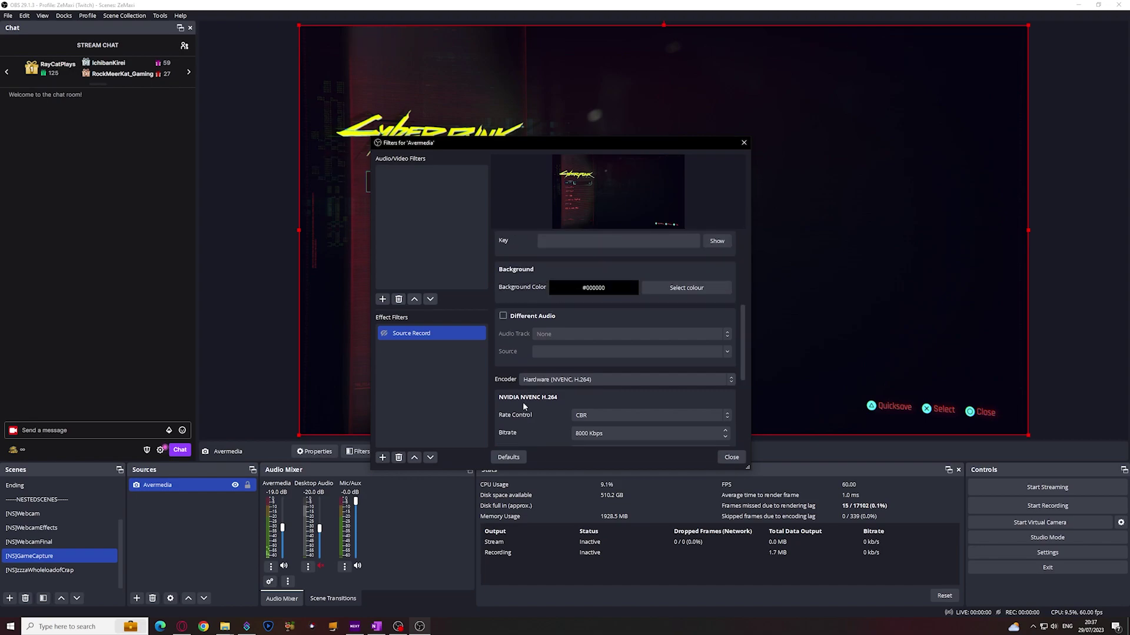
scroll(523, 406, up, 1)
scroll(528, 376, up, 2)
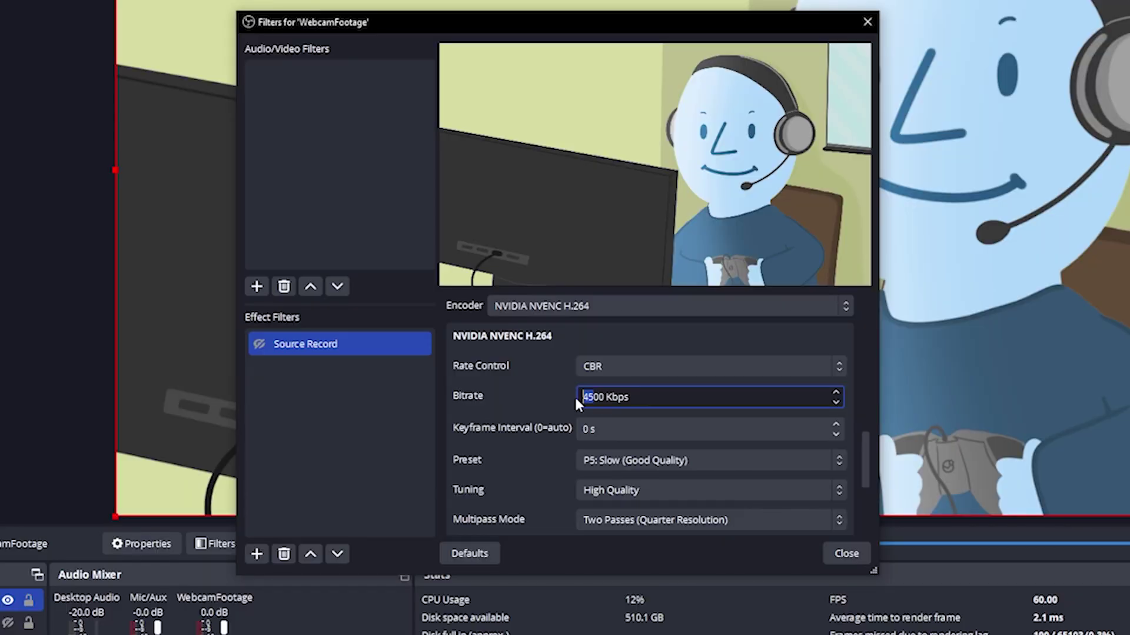
- Give the WebcamFootage Source Record filter 2500 Kbps, P4 Medium preset, High Quality tuning and single pass
text(25)
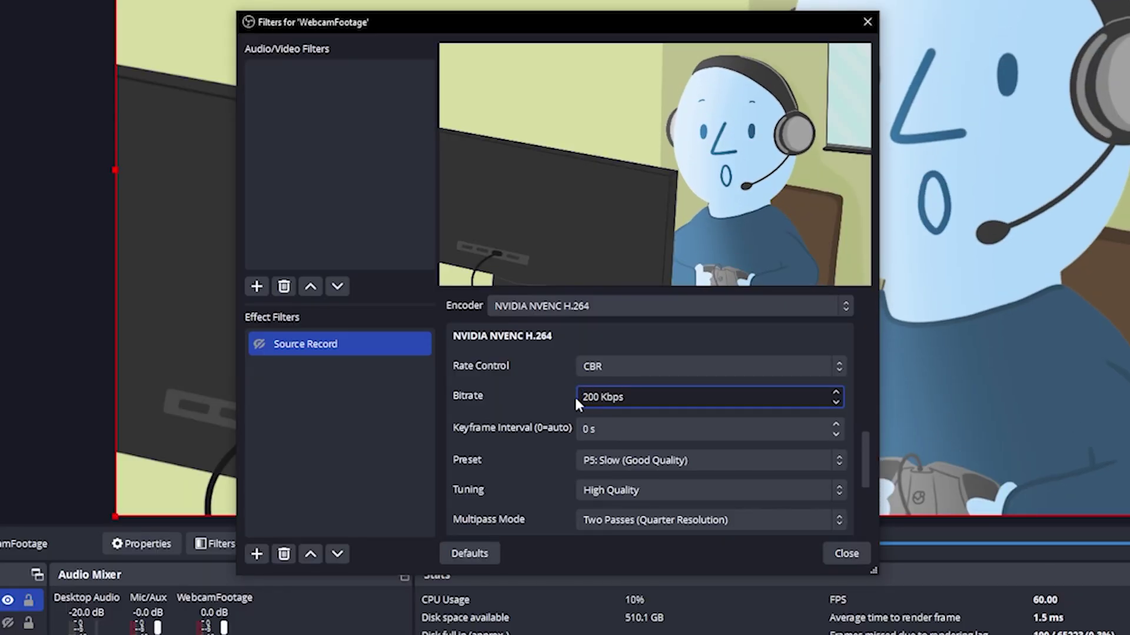
click(582, 460)
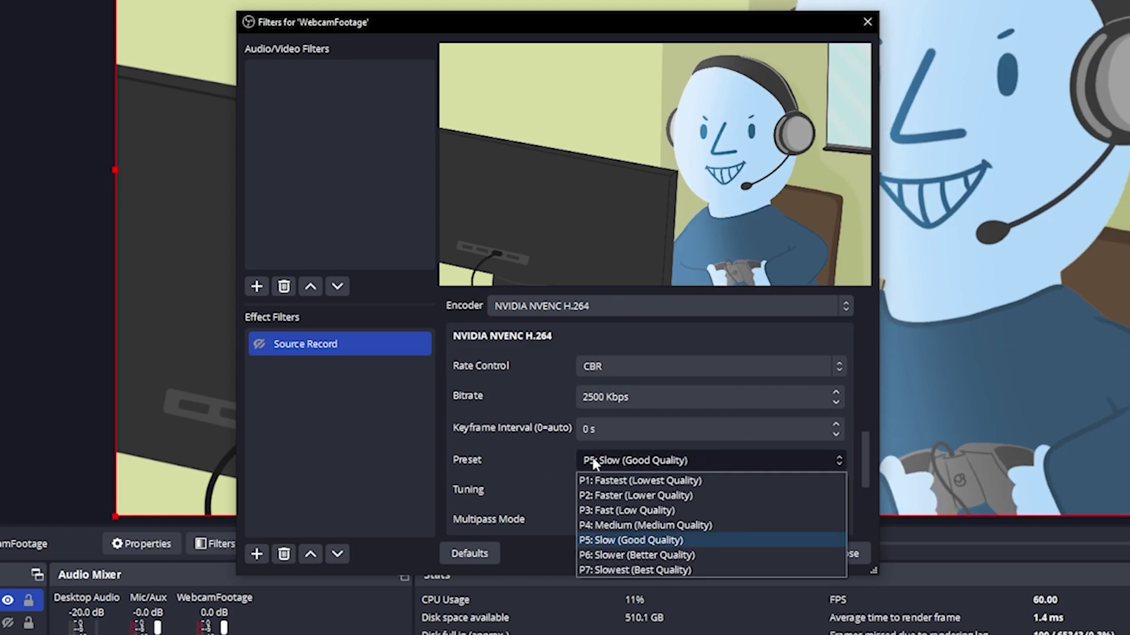
click(627, 525)
click(588, 495)
click(602, 488)
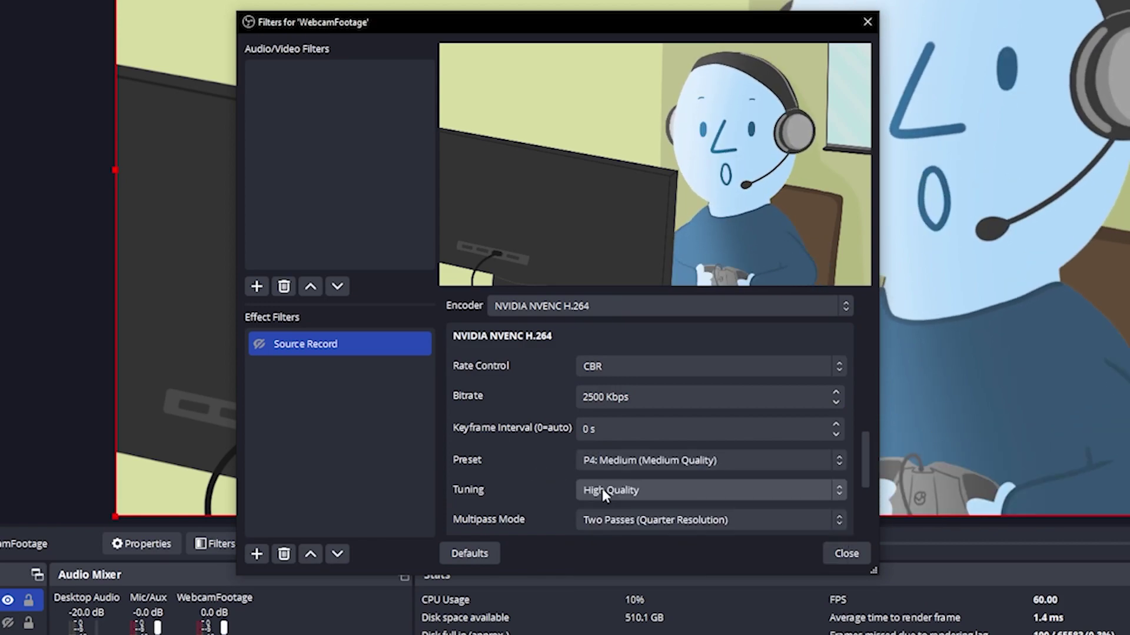
scroll(630, 488, down, 1)
click(630, 481)
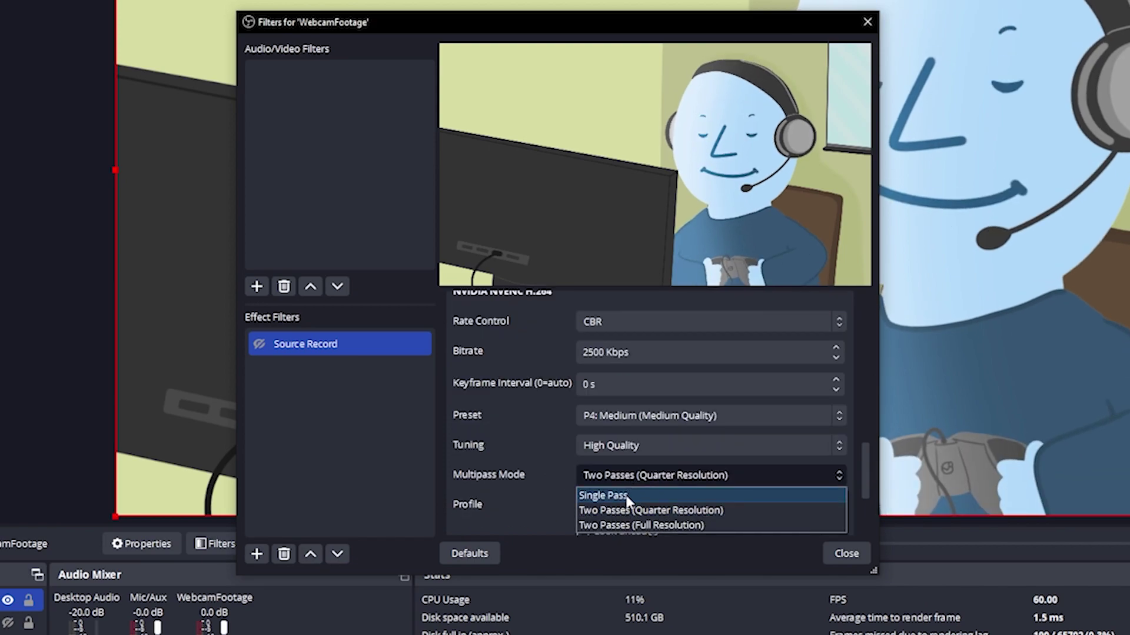
click(594, 494)
scroll(549, 467, down, 1)
scroll(549, 471, down, 2)
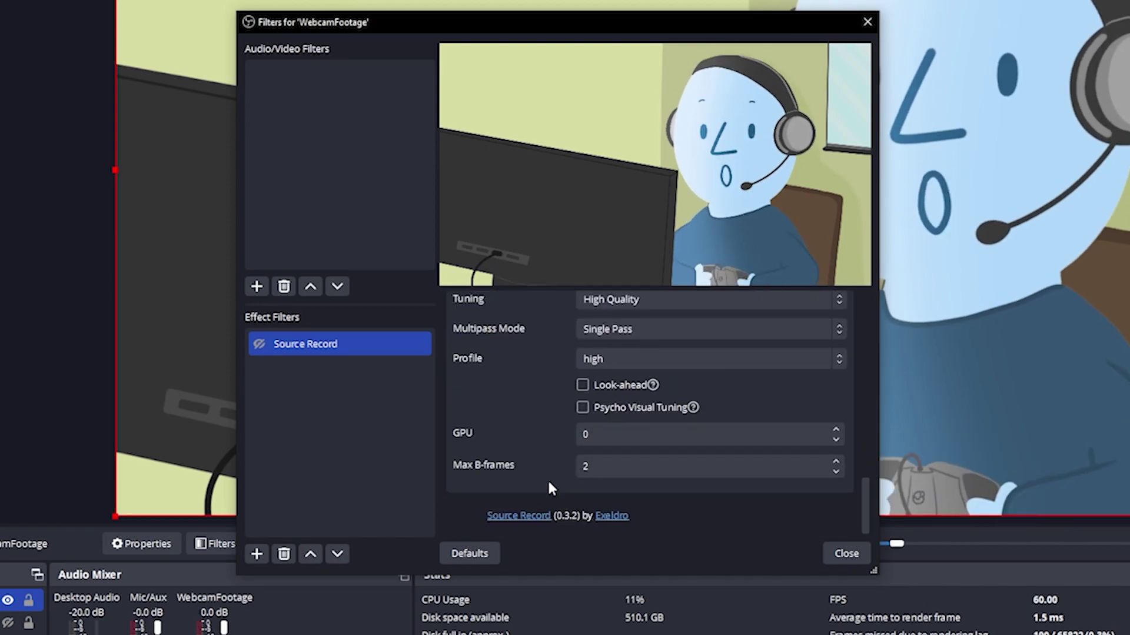
click(826, 559)
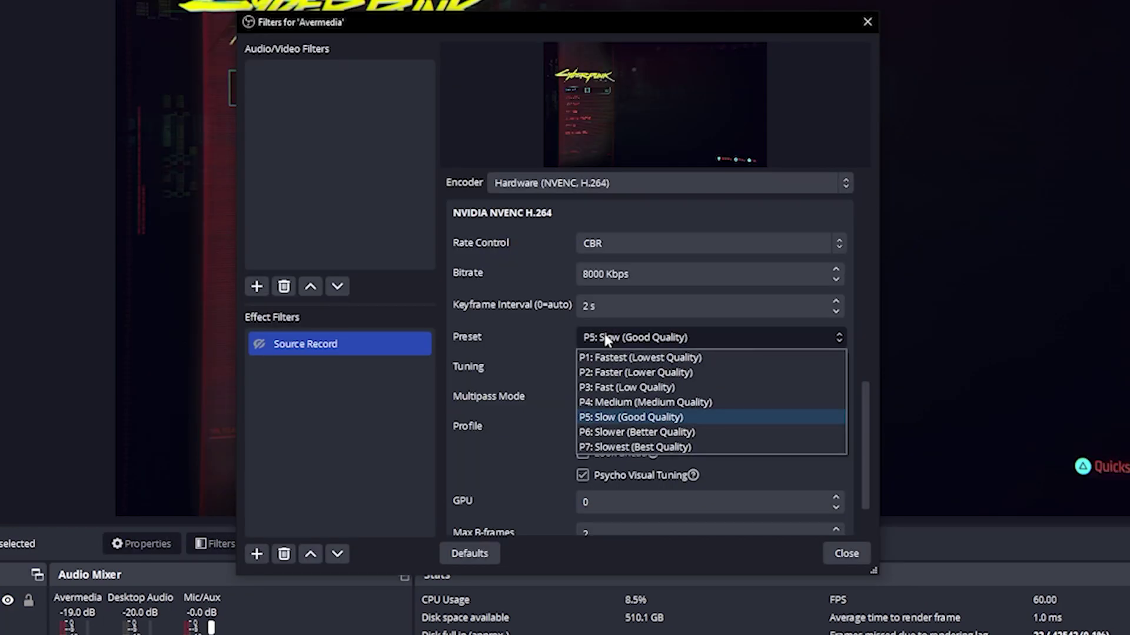
- Turn off Psycho Visual Tuning in the Avermedia Source Record filter, leaving preset P5 Slow
click(606, 341)
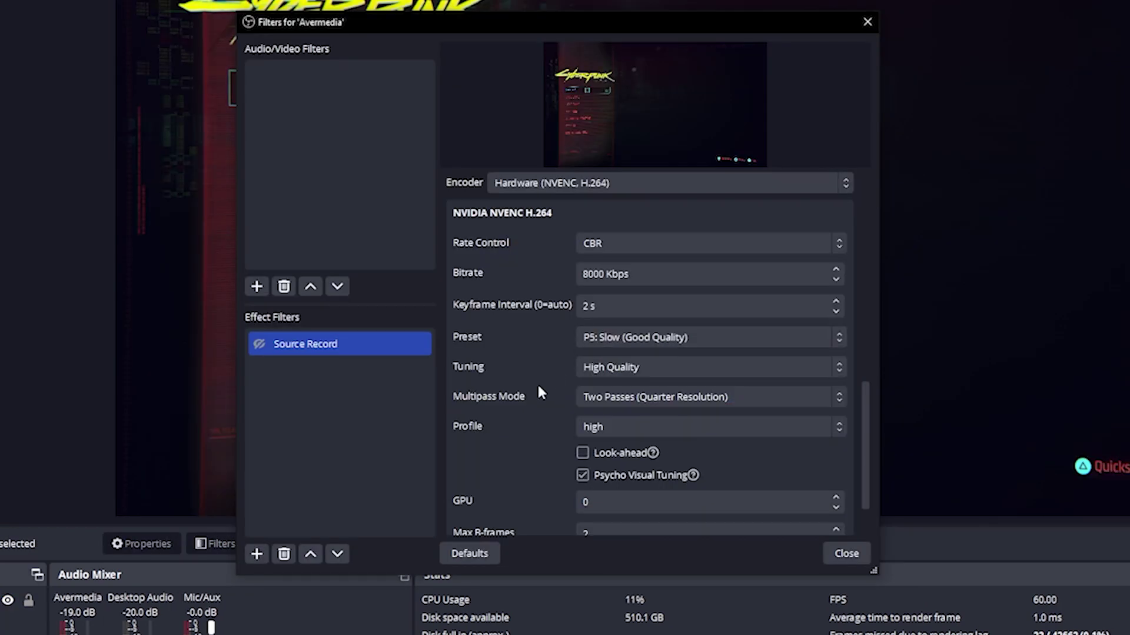
click(583, 475)
scroll(560, 432, down, 1)
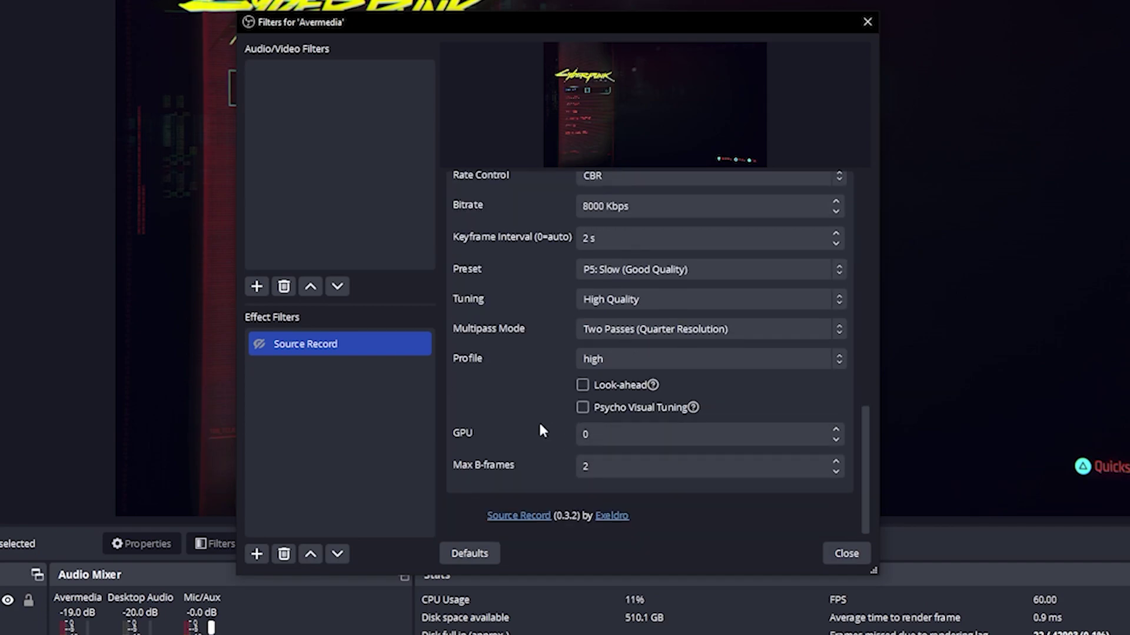
scroll(545, 427, up, 2)
scroll(559, 406, down, 1)
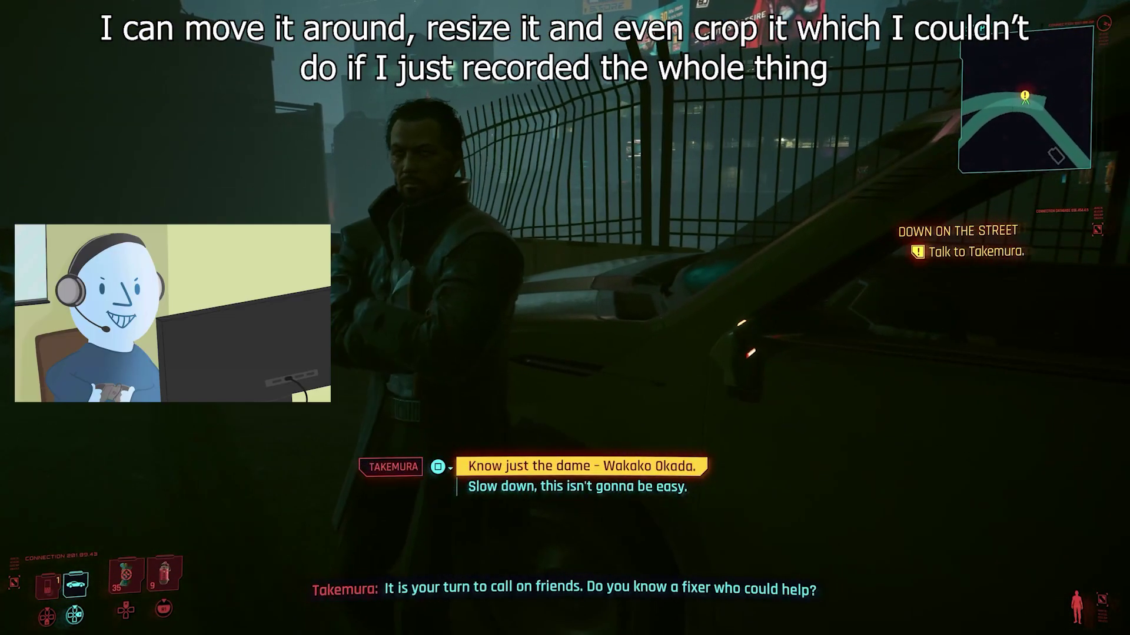
- Review the separately recorded Cyberpunk 2077 gameplay footage of the 'Down on the Street' conversation
key(f)
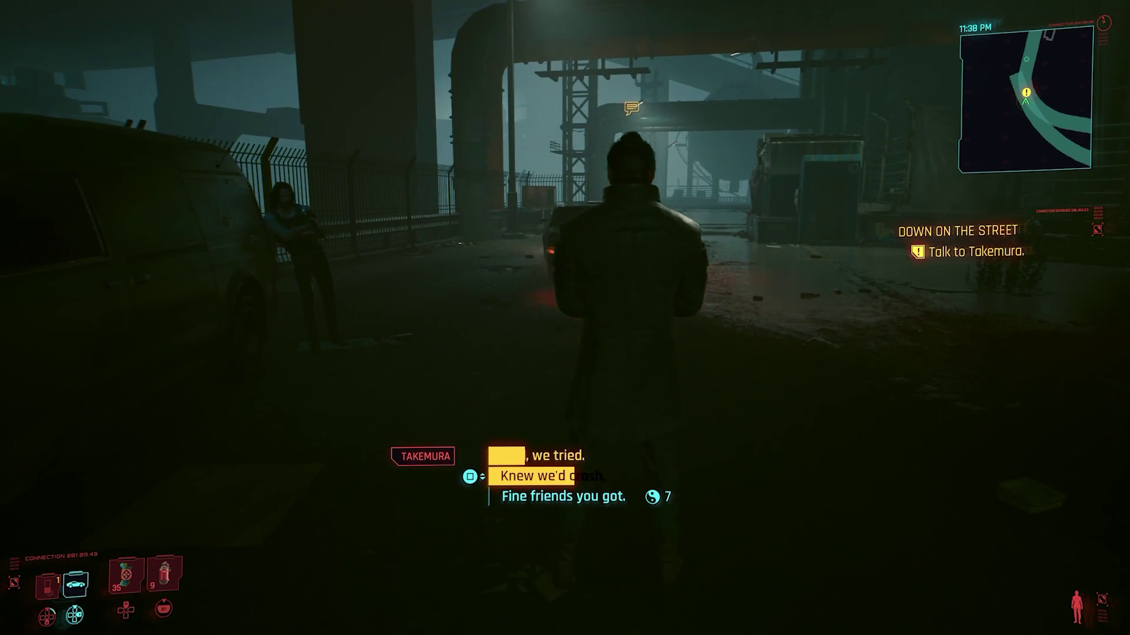
scroll(563, 496, down, 1)
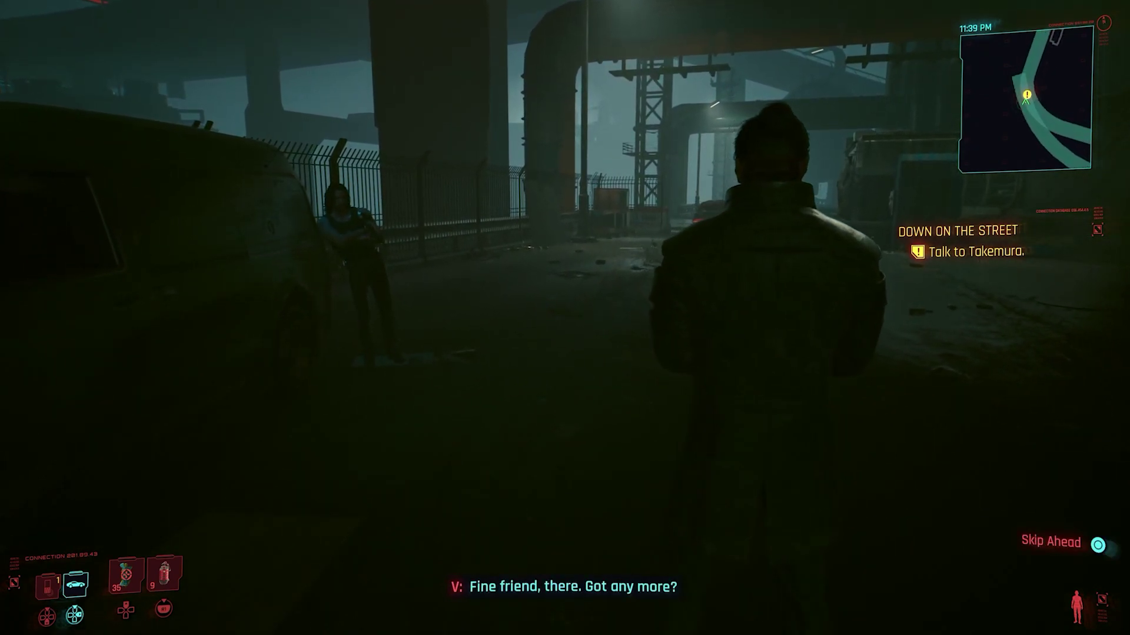